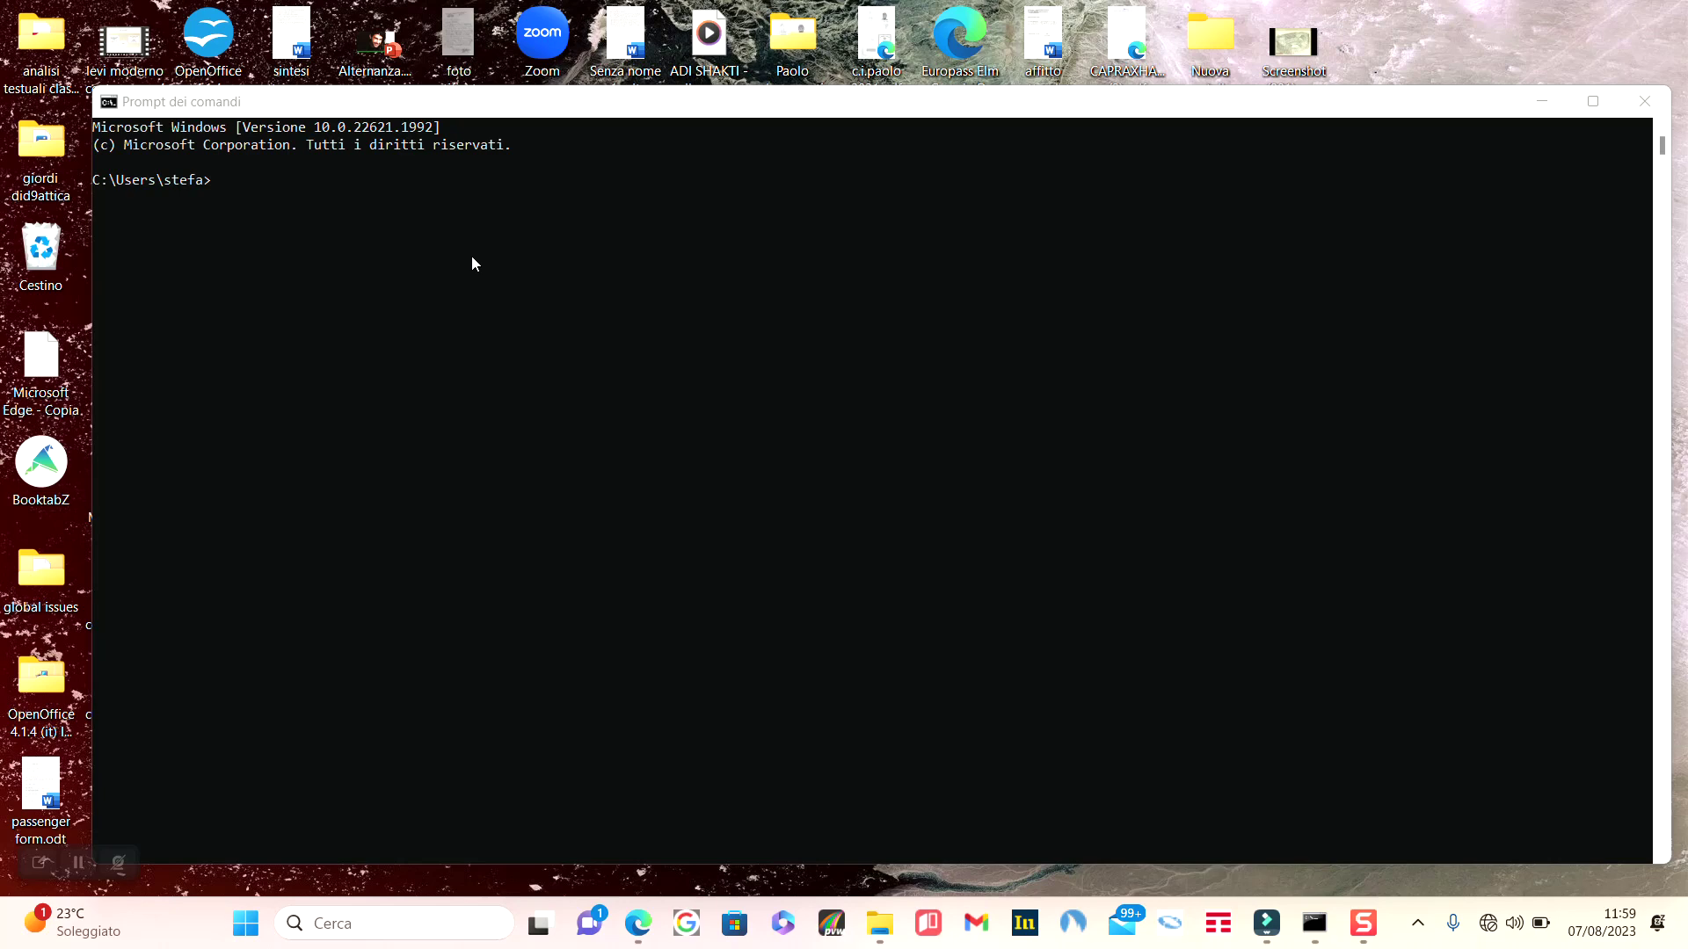
# - Activate the Command Prompt console window at the user folder prompt
pyautogui.click(353, 206)
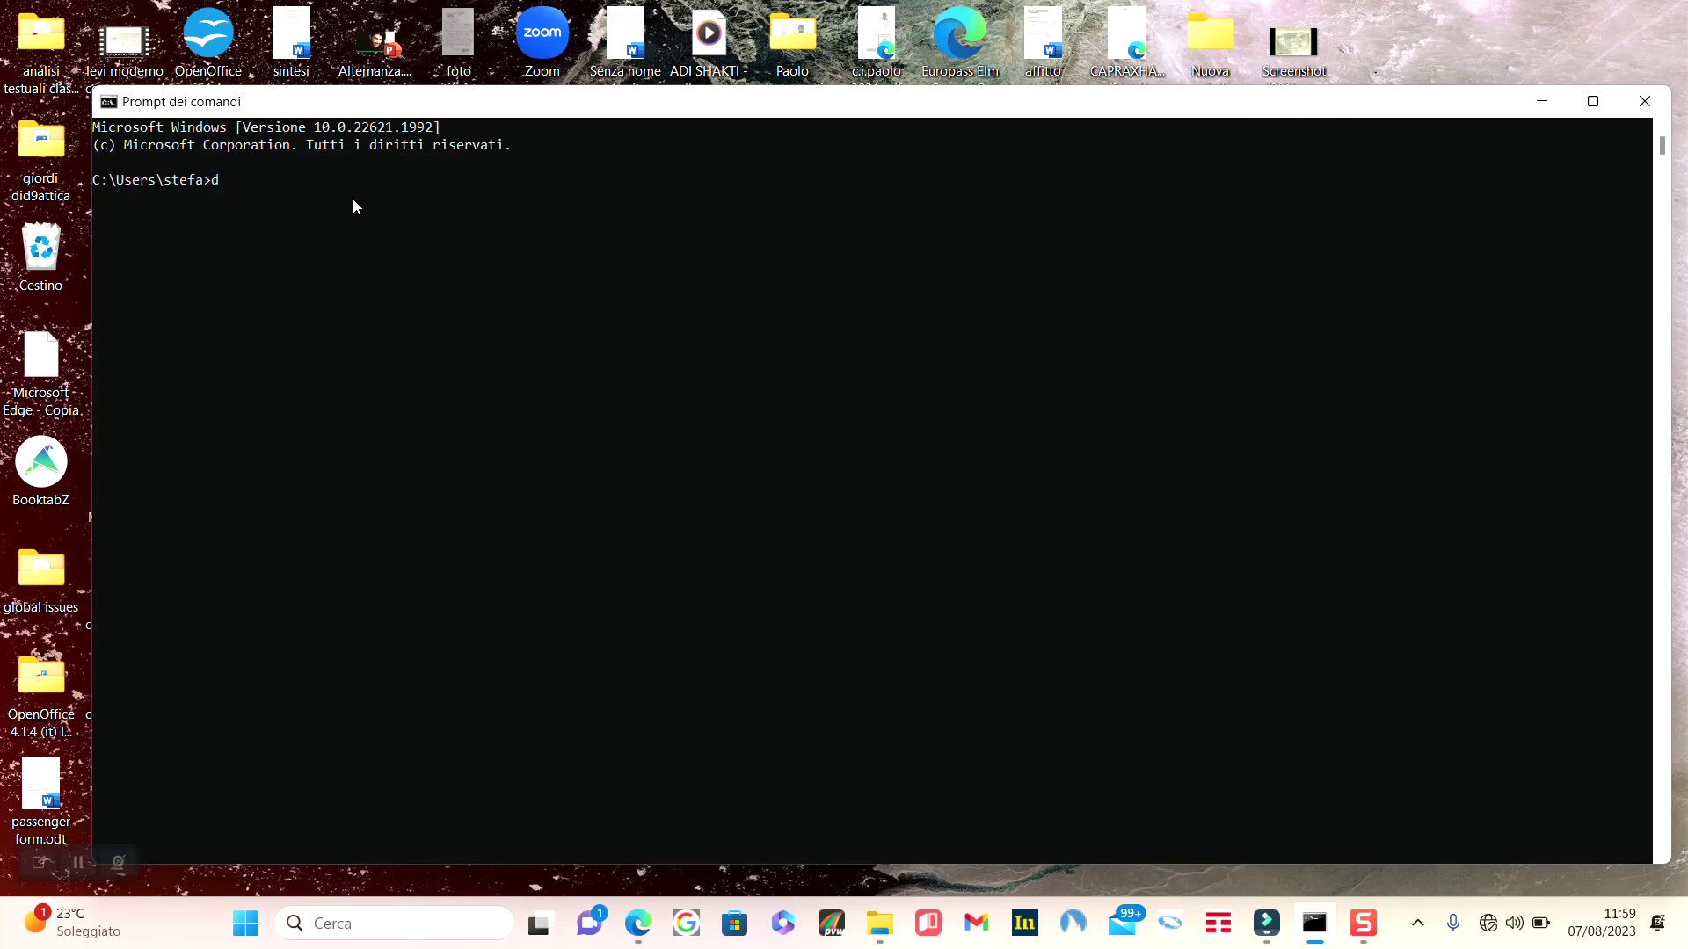
pyautogui.write('dir')
# - Run dir to list the user folder, showing OneDrive, Documents and Downloads
pyautogui.press('Return')
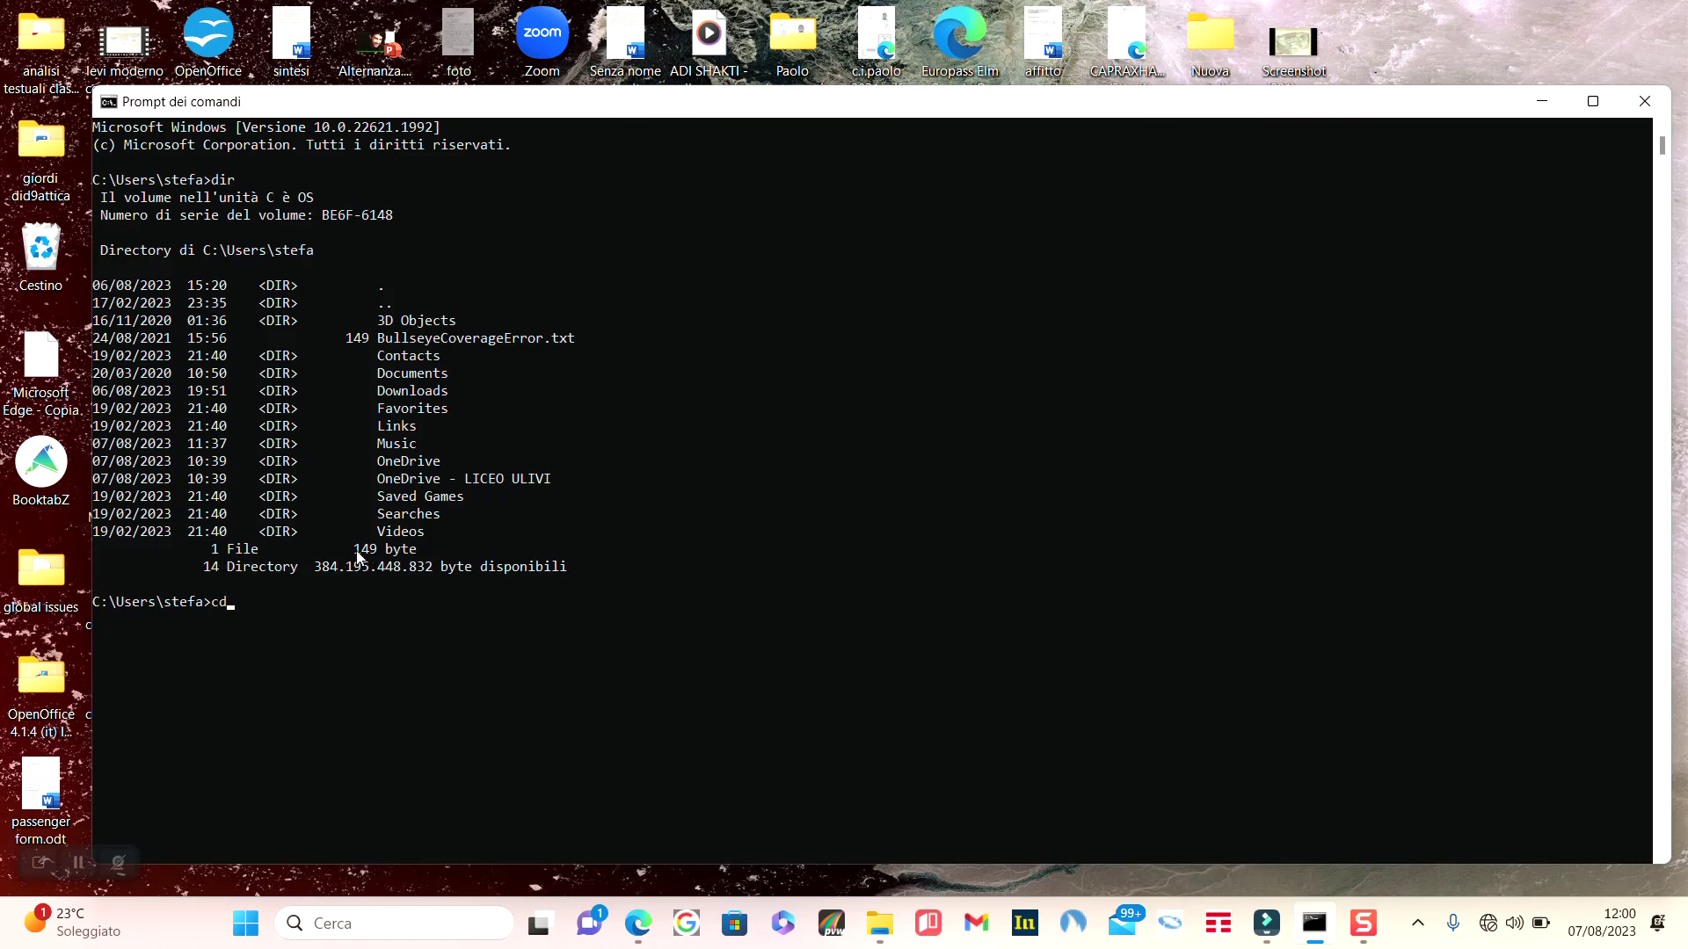
pyautogui.write('cd OneDrive')
# - Change into OneDrive and list its contents, including Book.xlsx and Immagini
pyautogui.press('Return')
pyautogui.write('dir')
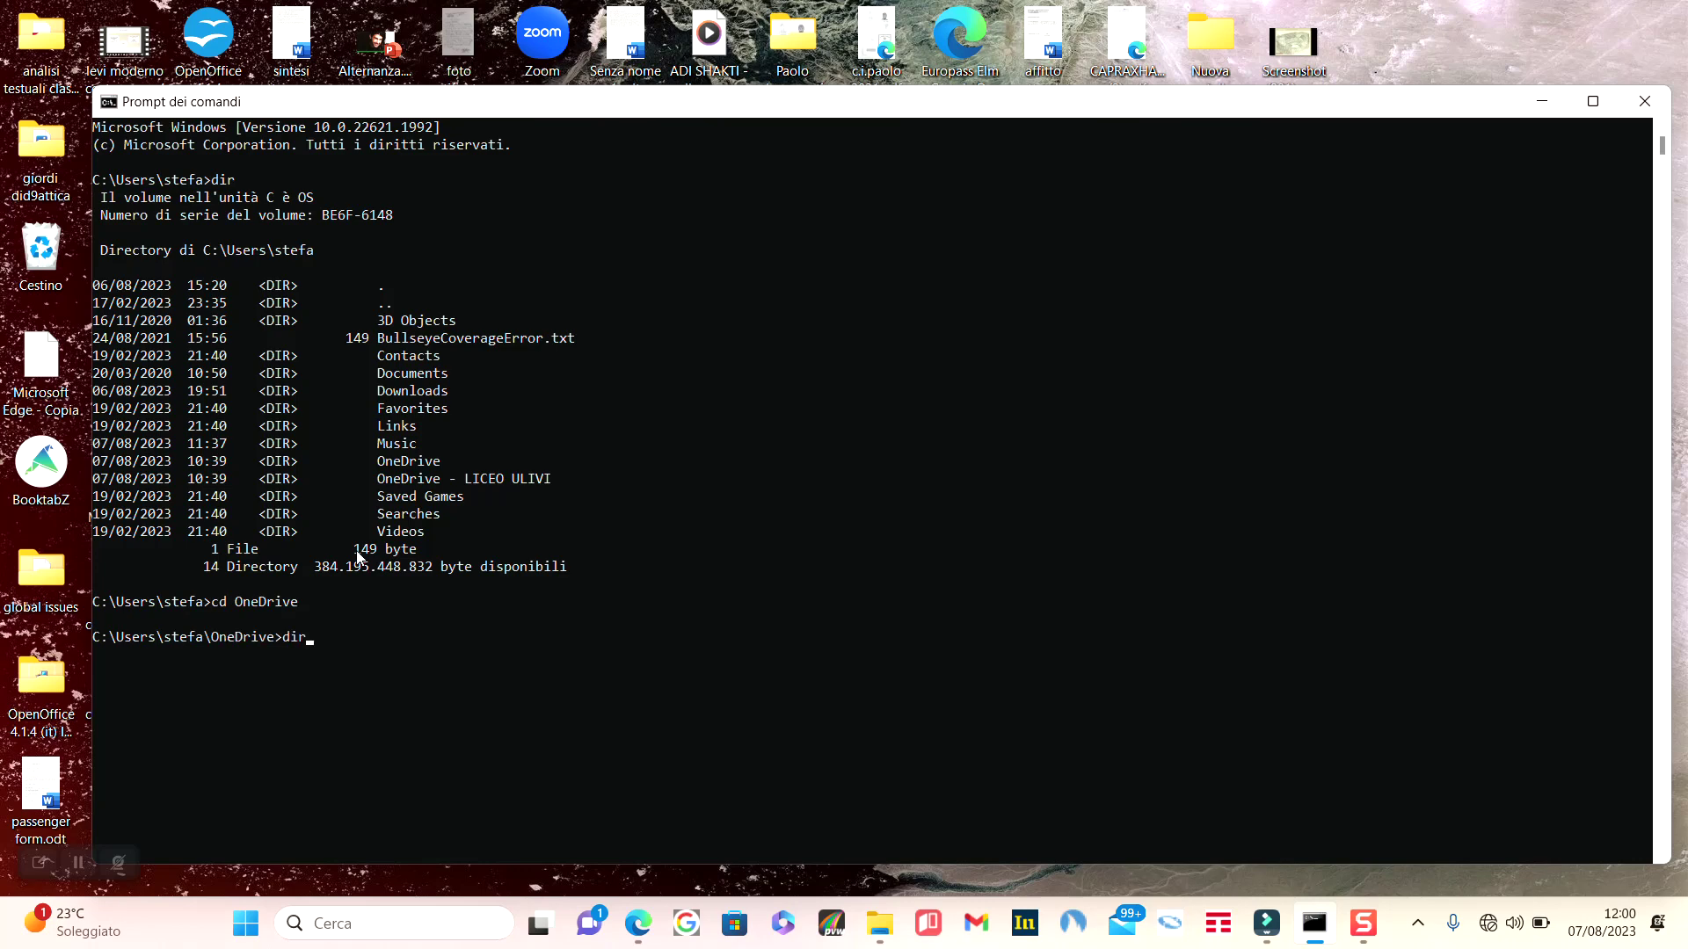
pyautogui.press('Return')
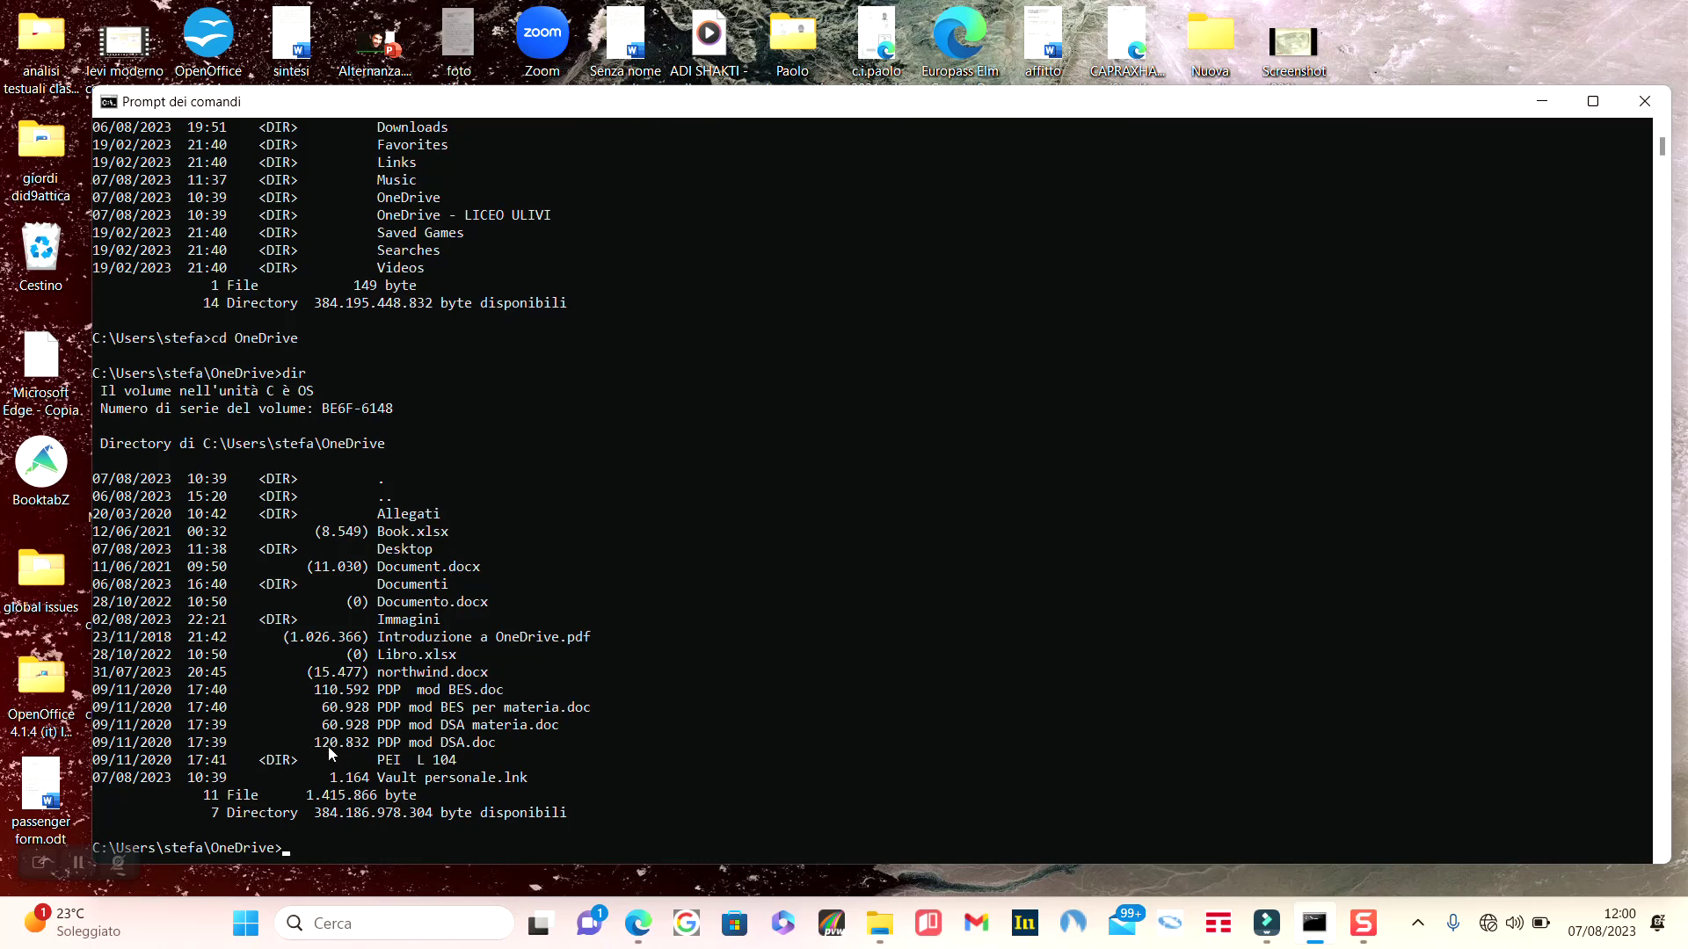
pyautogui.write('cd ..')
# - Return to the user folder with cd .. and list it using dir OneDrive
pyautogui.press('Return')
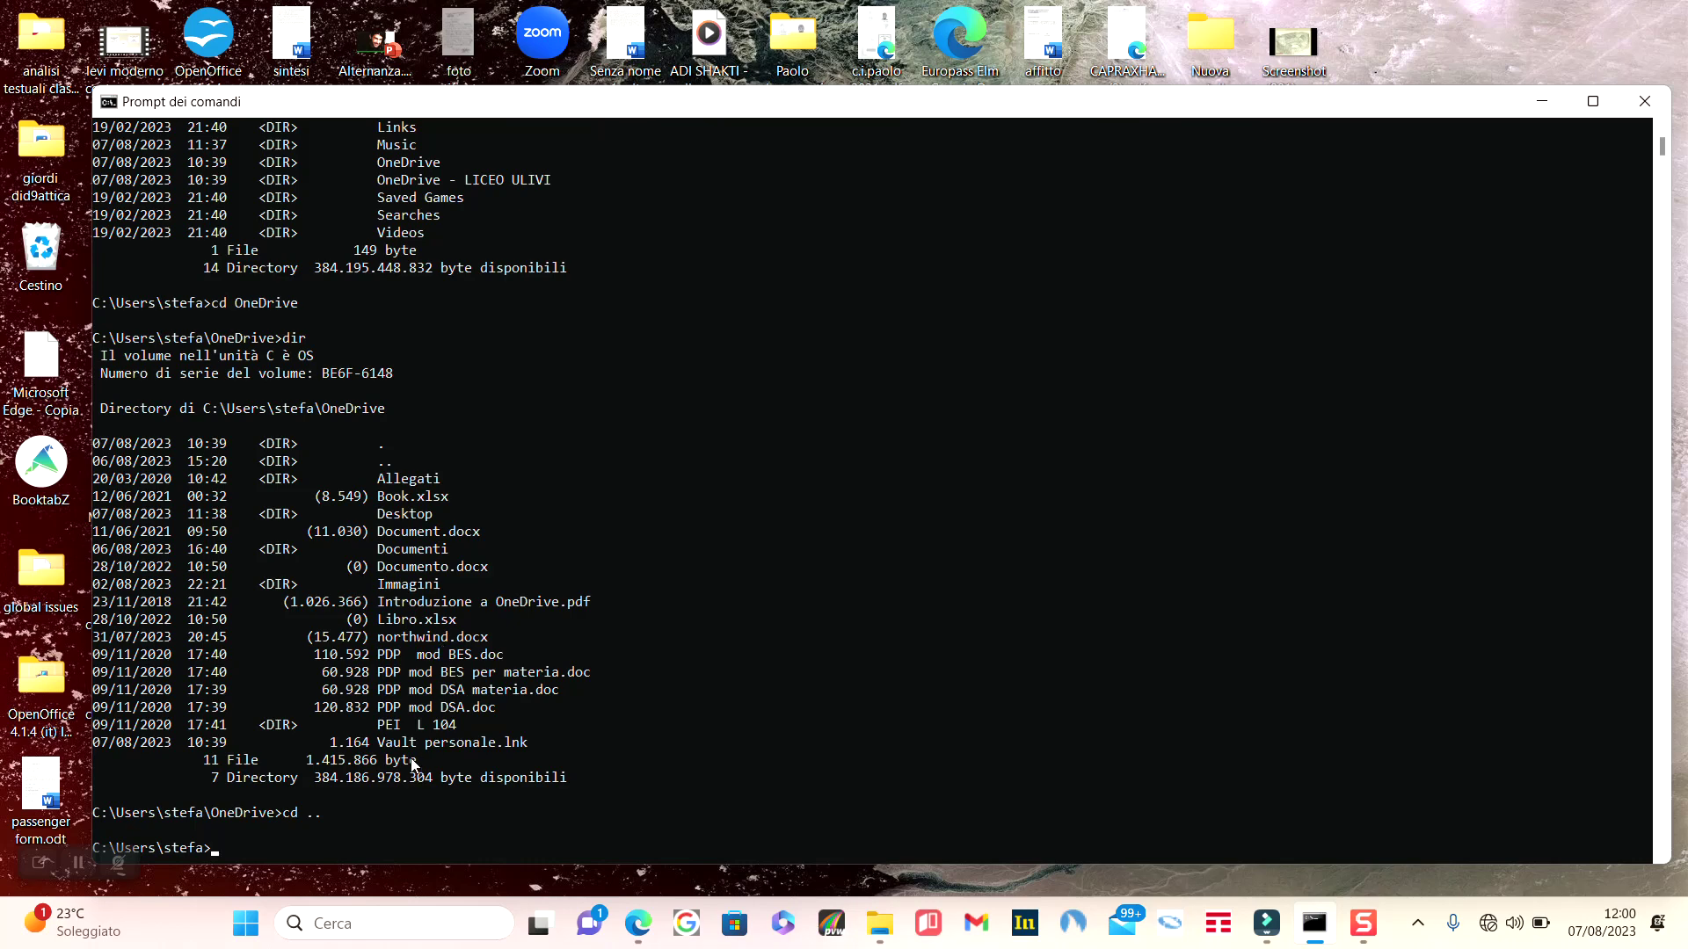
pyautogui.write('dir')
pyautogui.write(' O')
pyautogui.press('Tab')
pyautogui.press('Return')
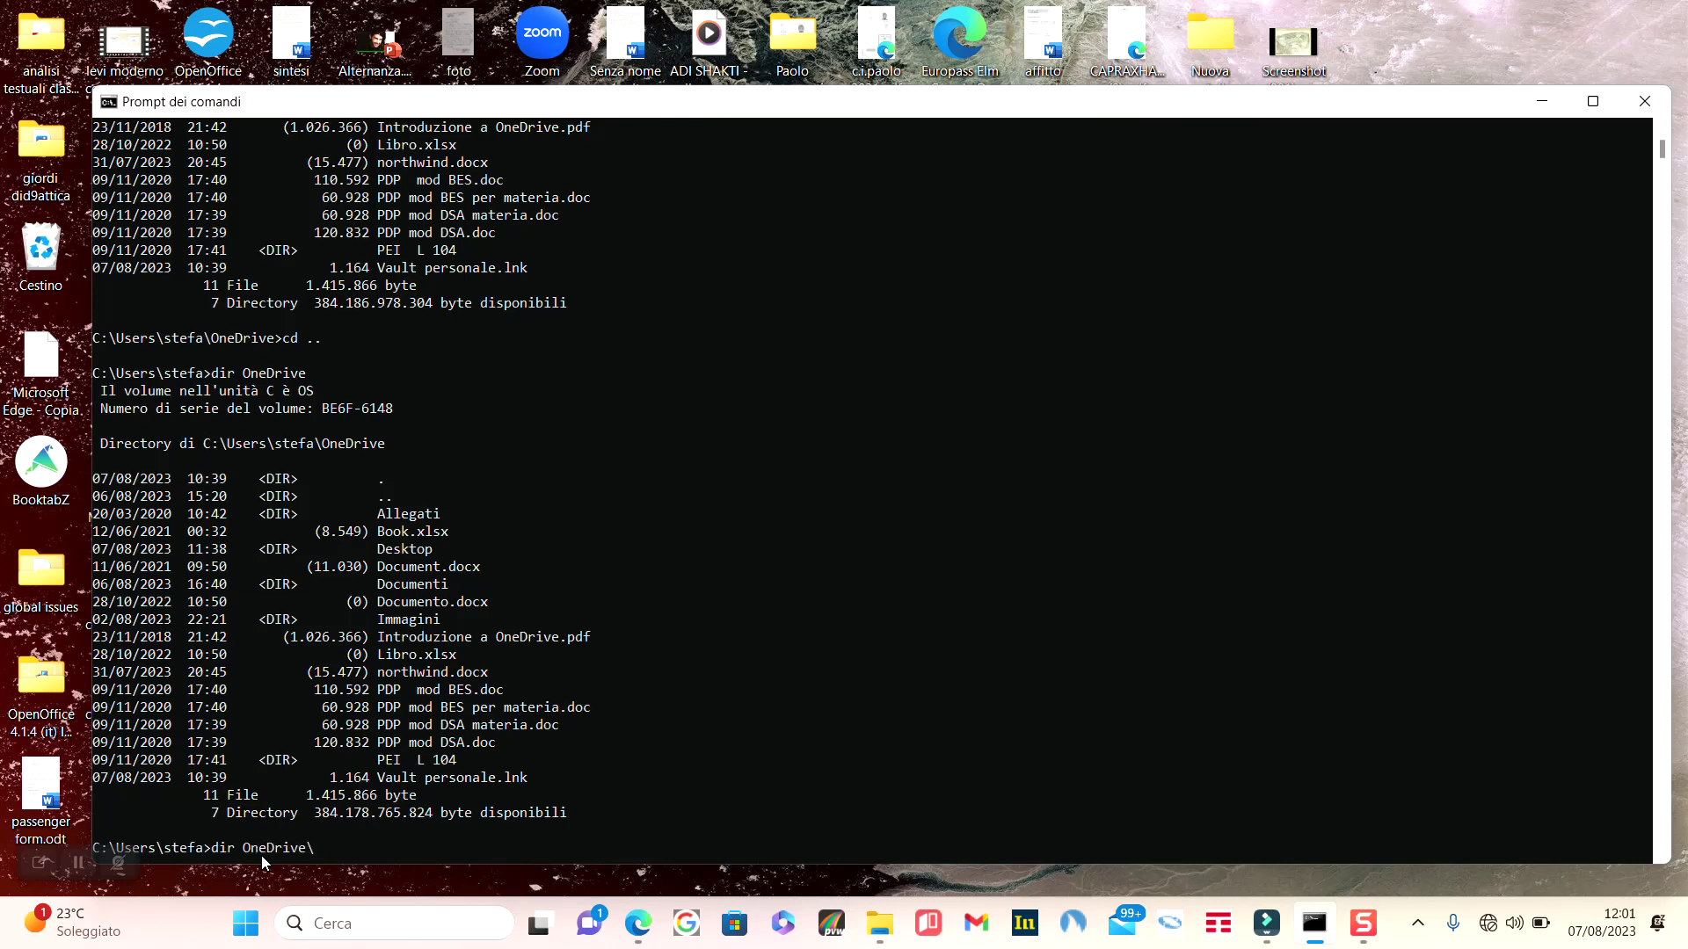
pyautogui.write('desktop.ini')
# - List OneDrive\Documenti from the user folder, showing 4G, inglese and Zoom
pyautogui.press('Tab')
pyautogui.press('Tab')
pyautogui.press('Return')
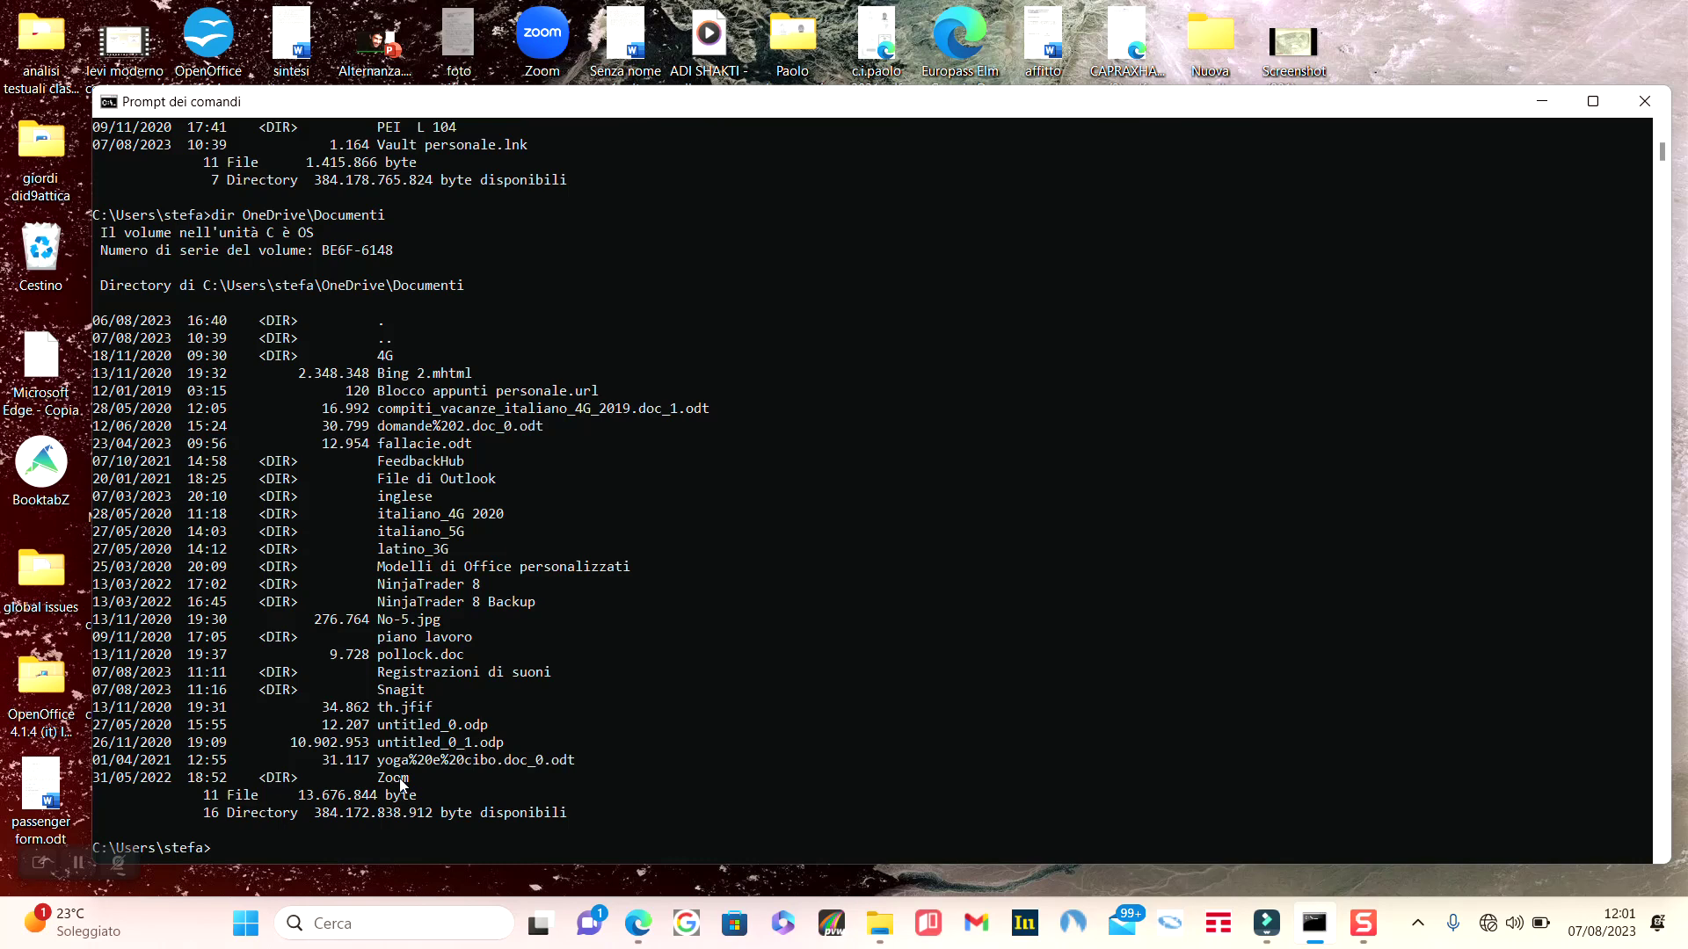
pyautogui.write('dir')
# - Rerun dir to list the user folder with 3D Objects, Documents, OneDrive and Videos
pyautogui.press('Return')
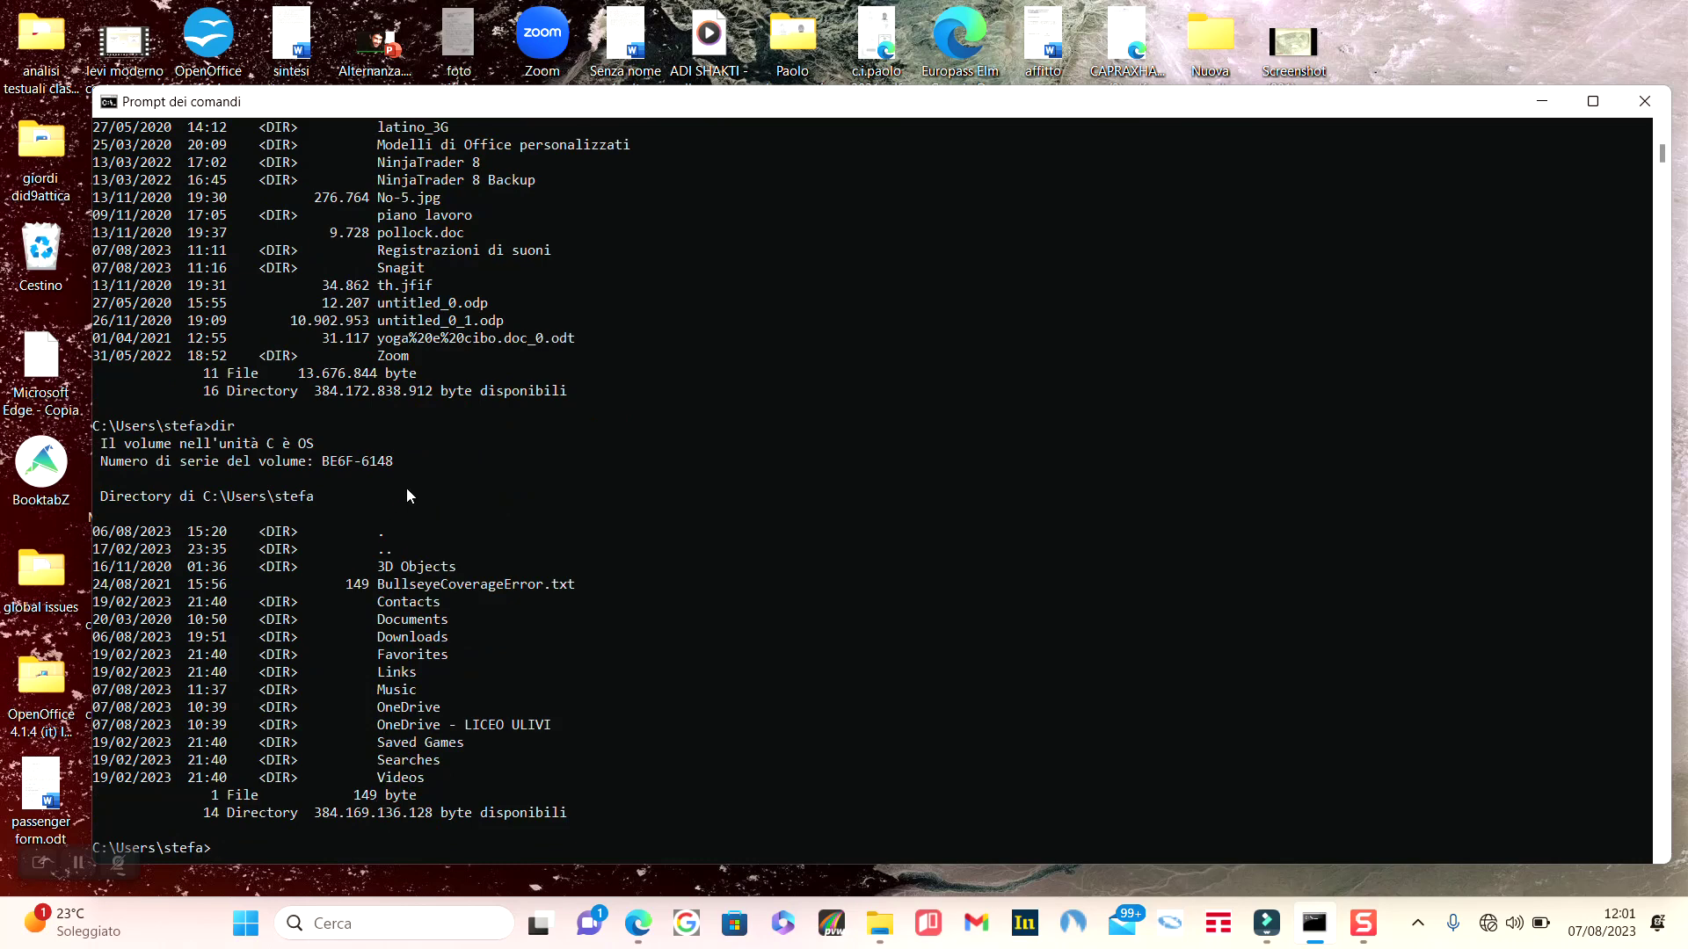
pyautogui.write('dir')
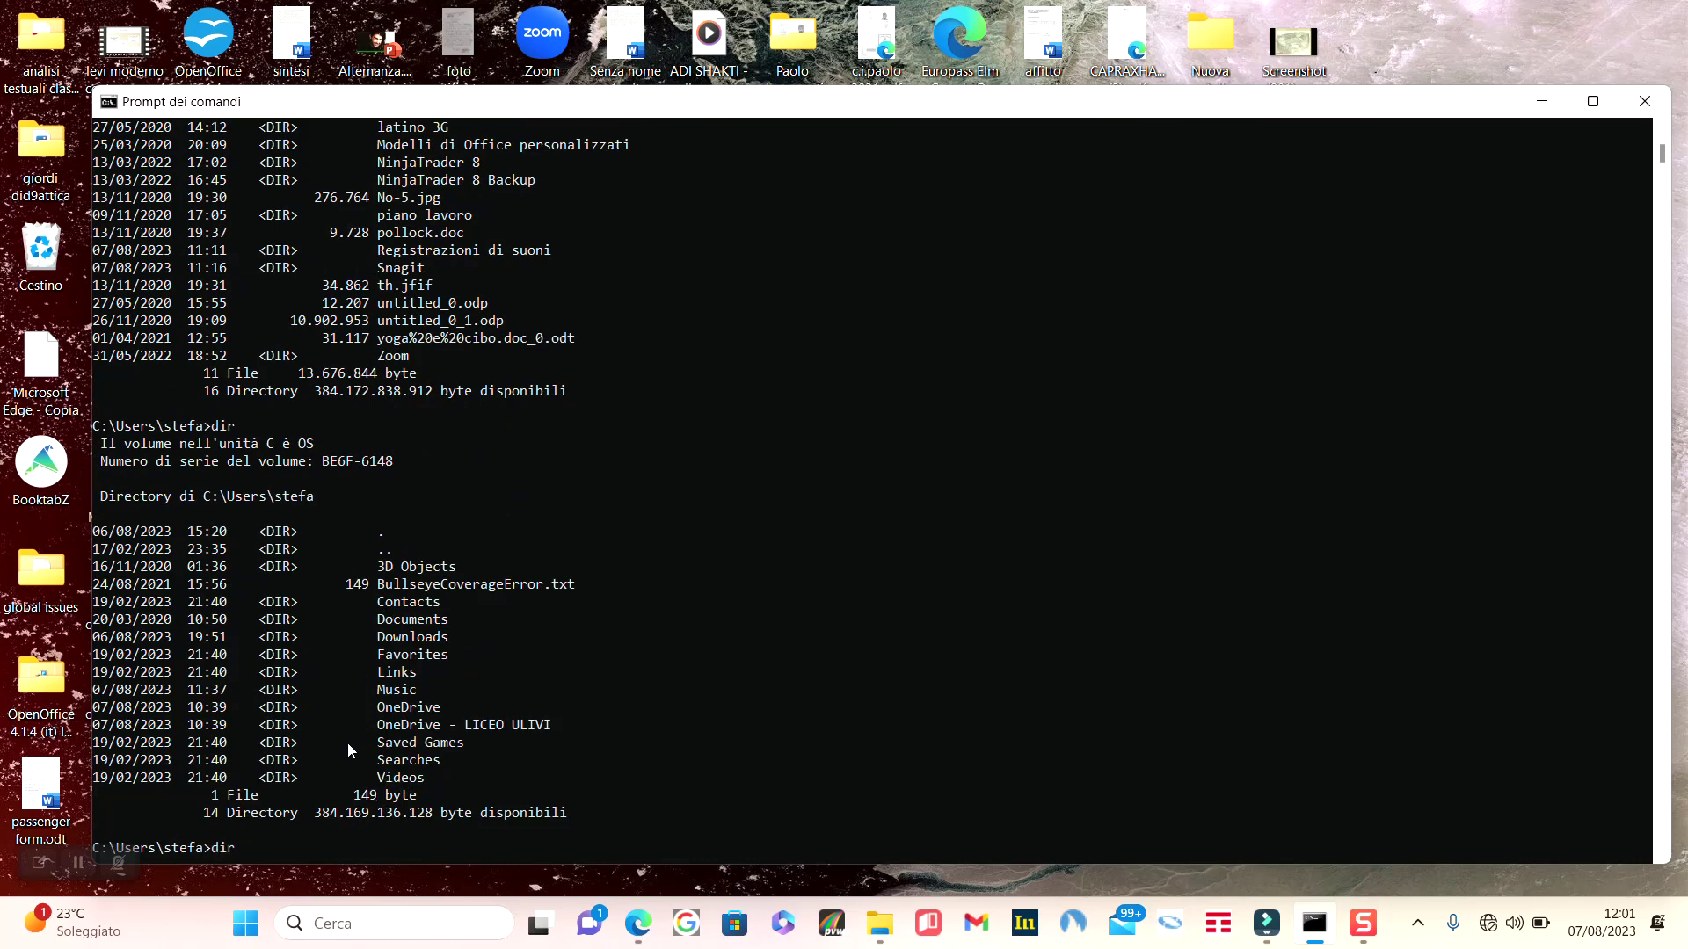
pyautogui.write(' /')
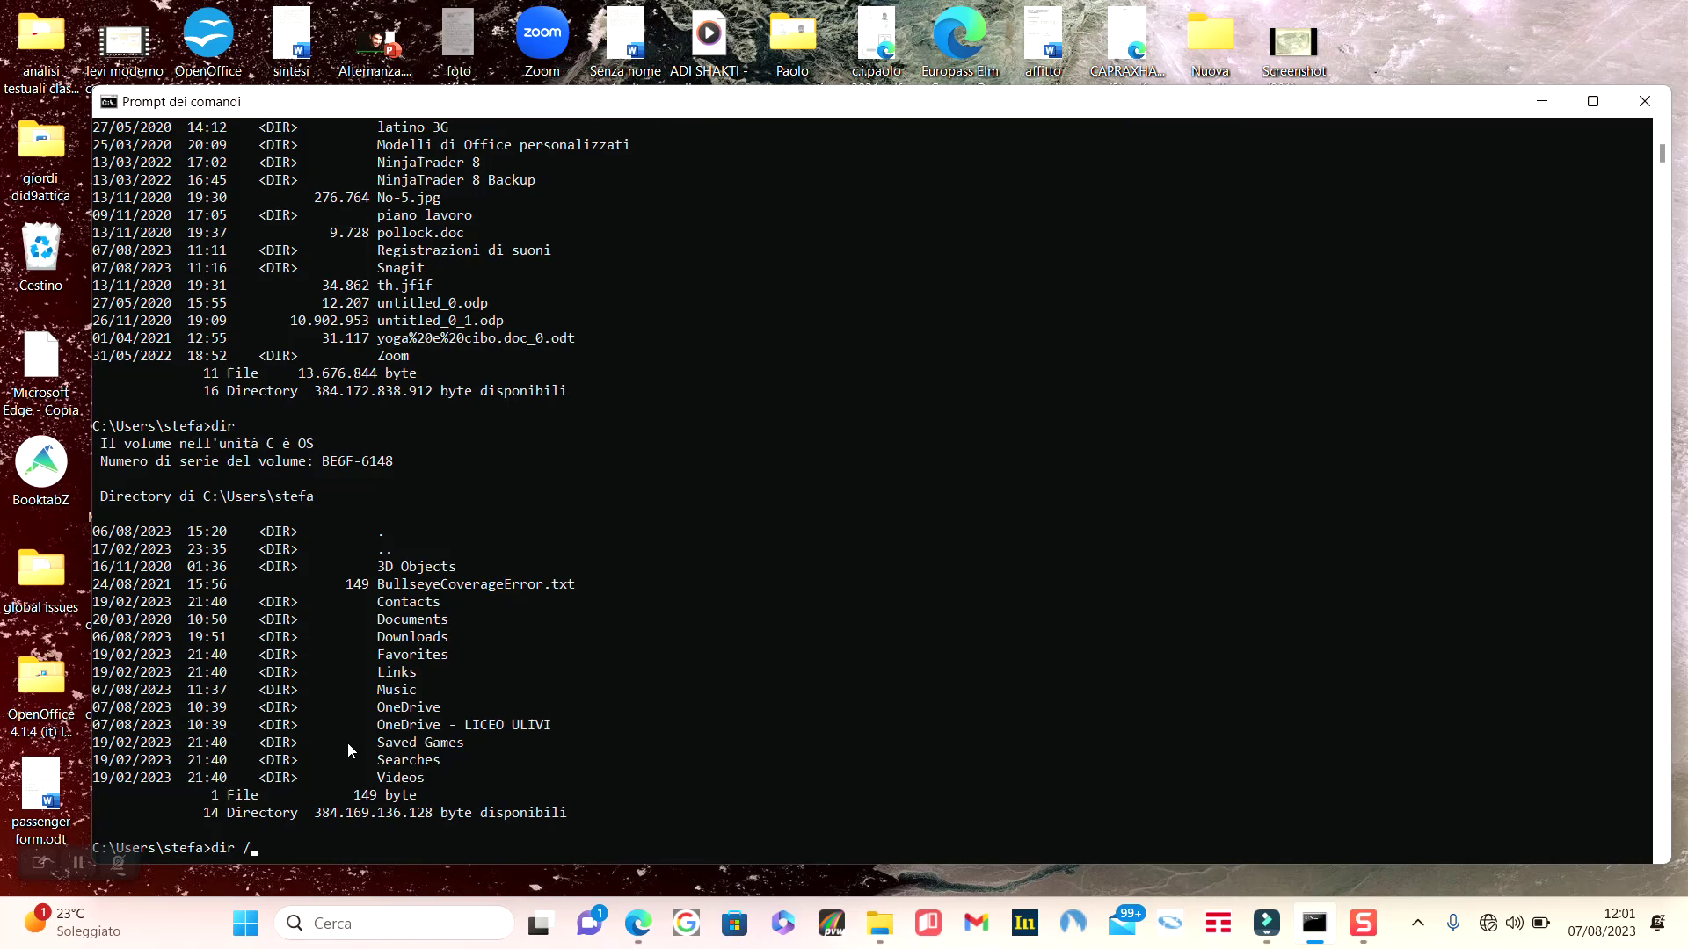
pyautogui.write('a')
# - Run dir /a to reveal hidden items like AppData, then exit Mark mode
pyautogui.press('Return')
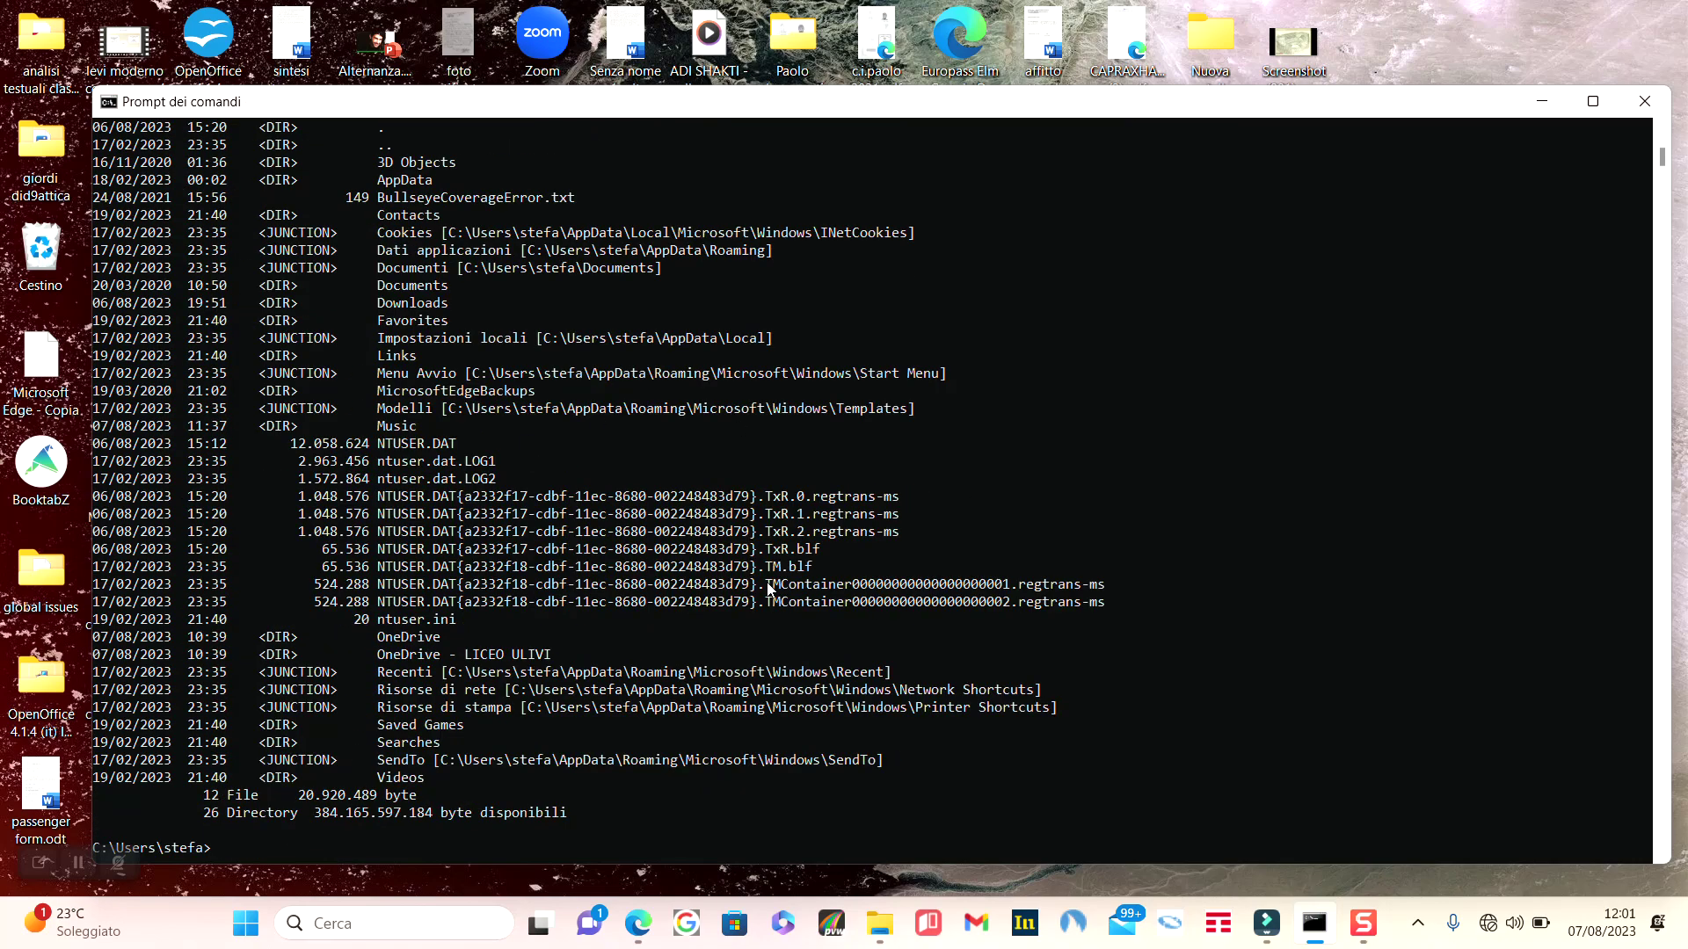
pyautogui.write('dir')
pyautogui.click(996, 639)
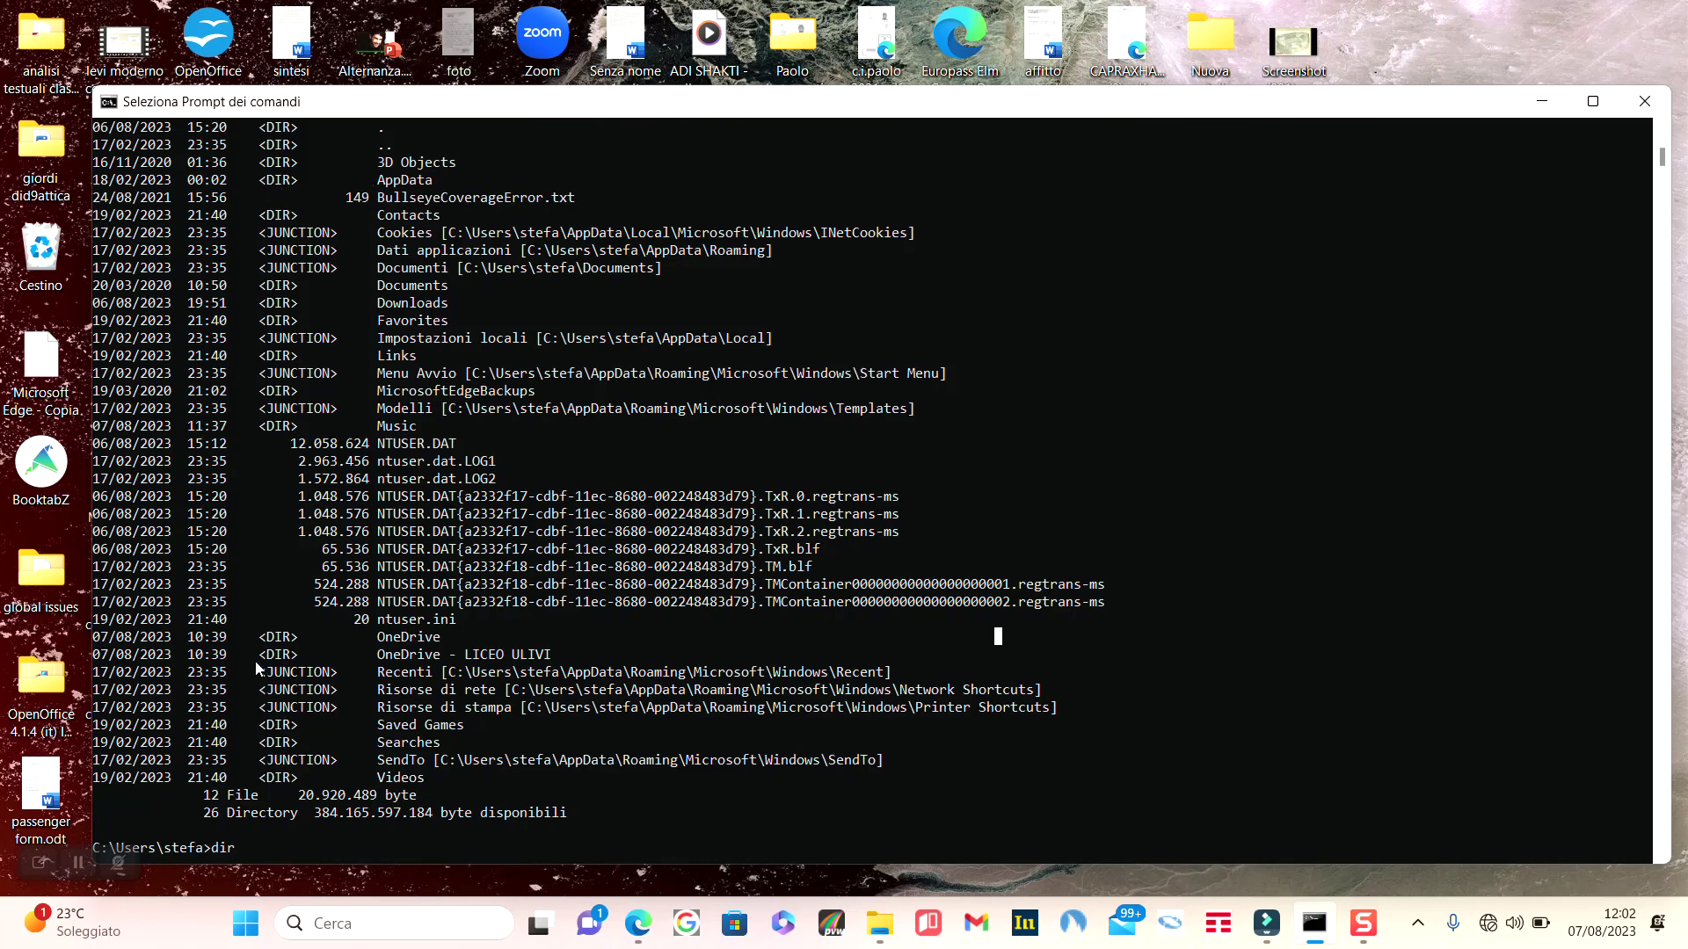
pyautogui.press('Escape')
pyautogui.write(' /a')
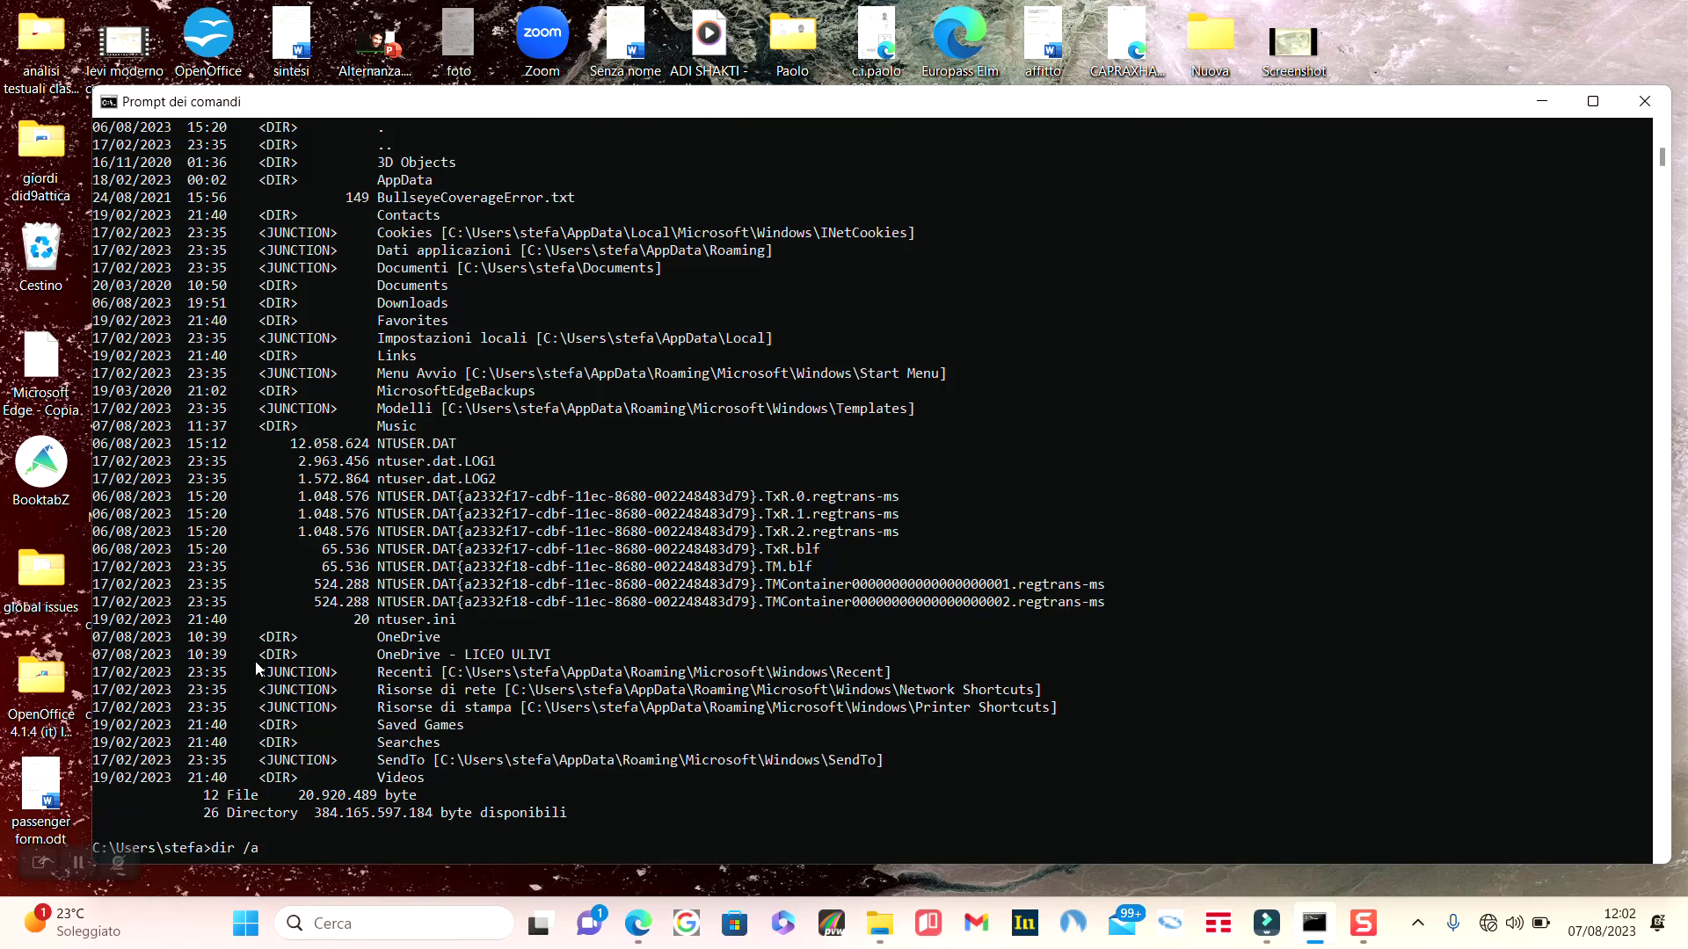